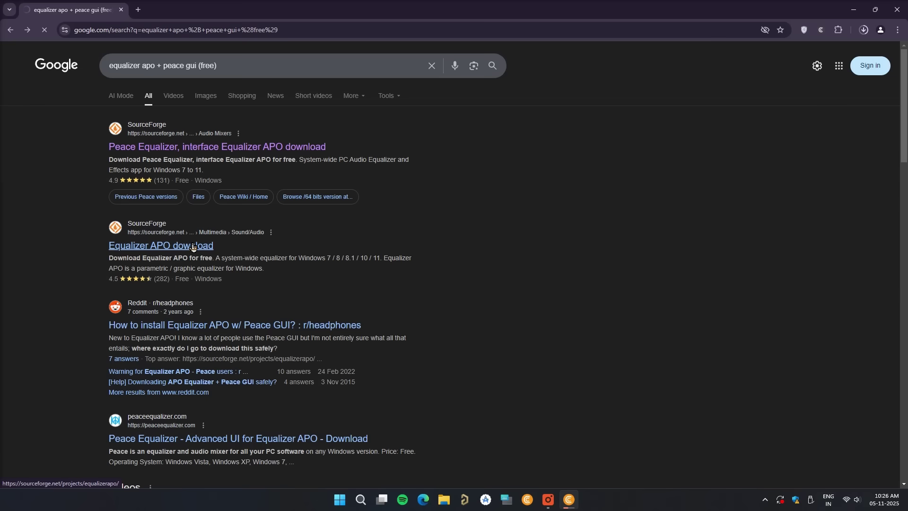
Open the Equalizer APO project page on SourceForge, download its latest installer and check the recent downloads.
click(192, 245)
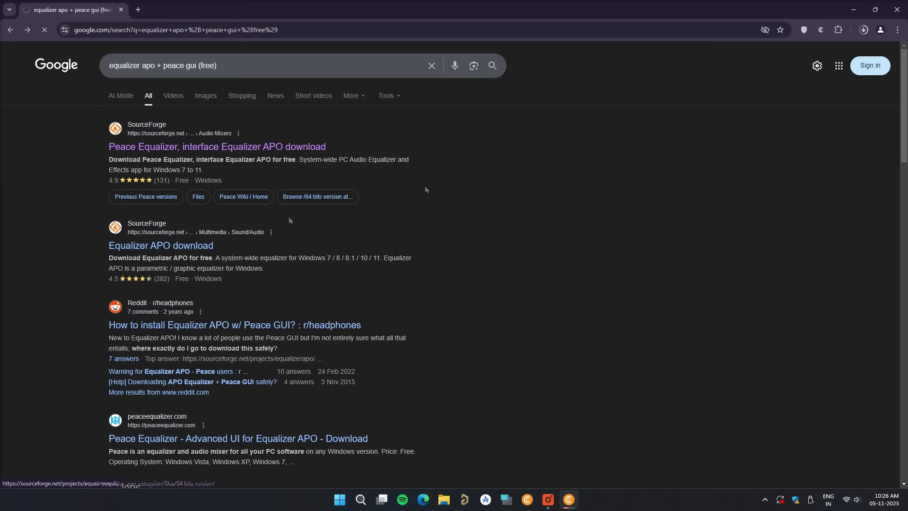
click(863, 30)
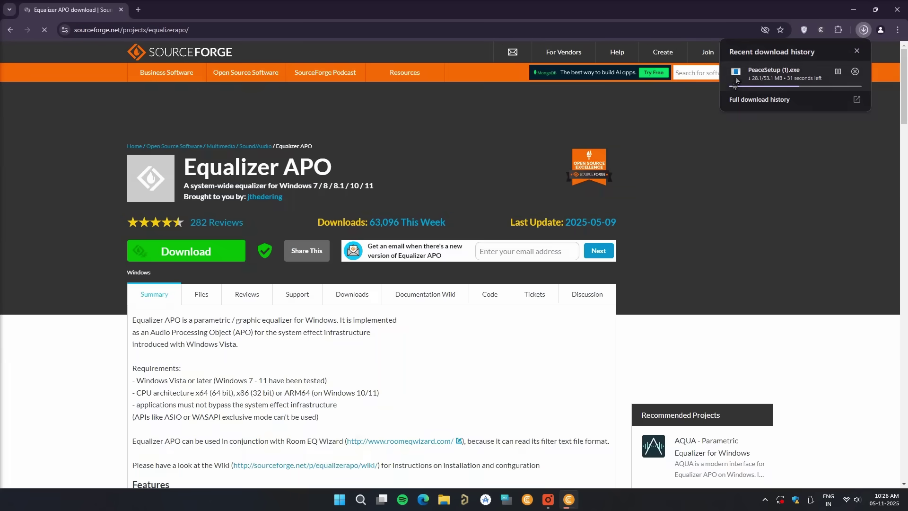
click(374, 150)
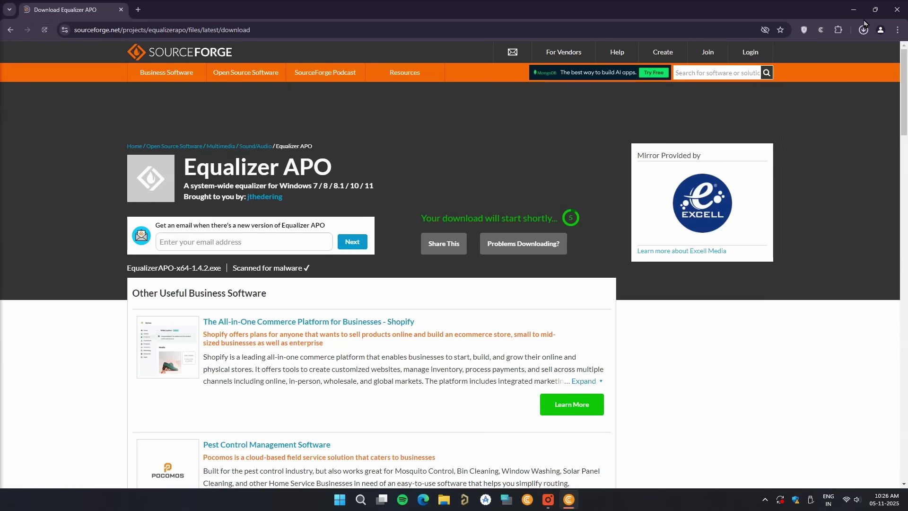
click(863, 29)
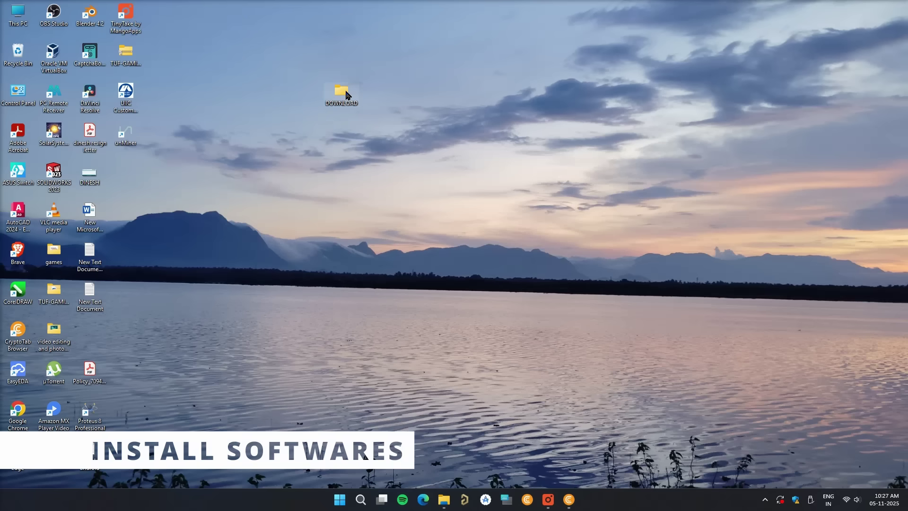
Launch the EqualizerAPO-x64-1.4.2 (1) installer from the DOWNLOAD folder on the desktop.
double_click(341, 92)
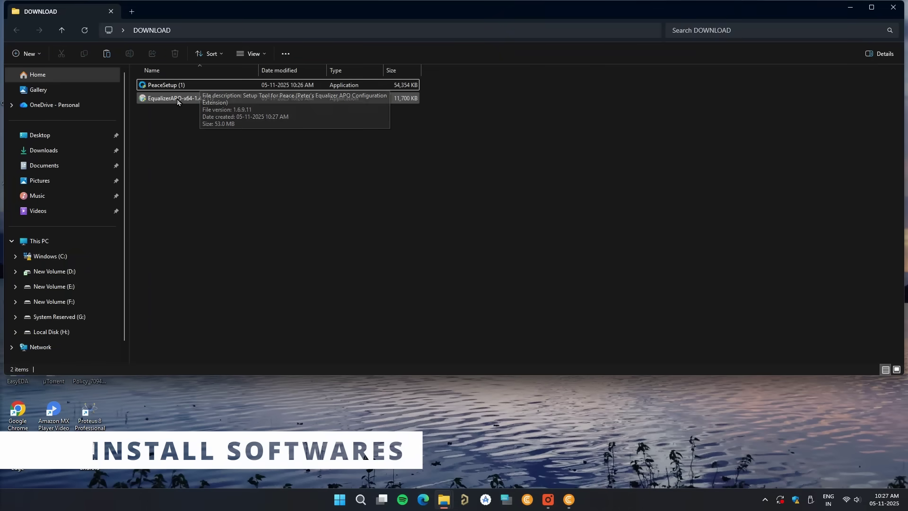
click(208, 99)
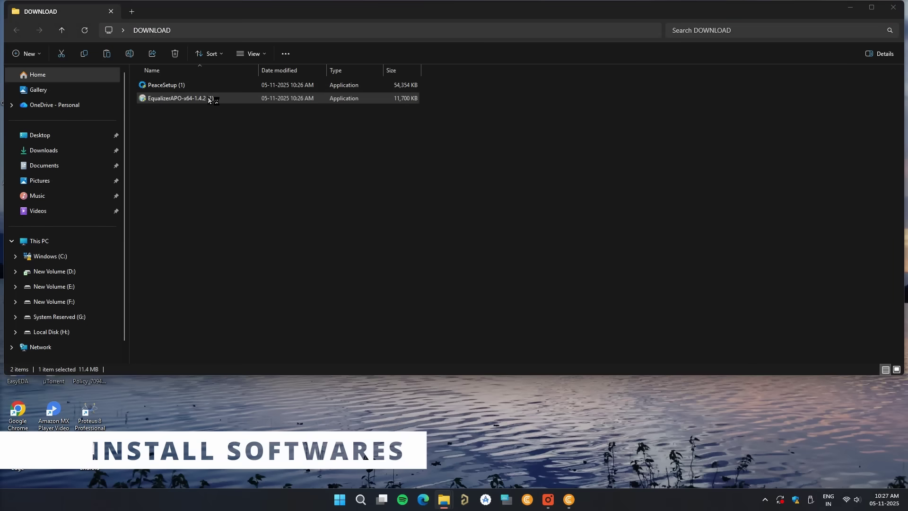
double_click(208, 98)
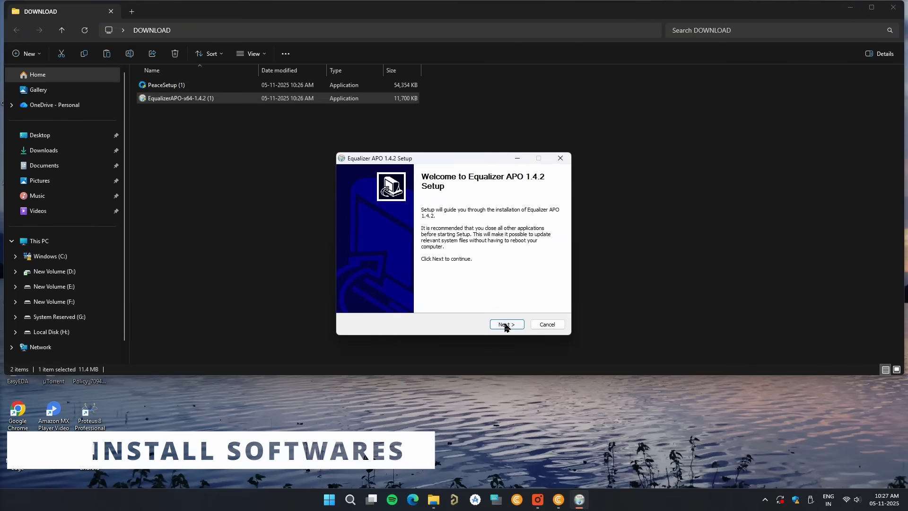
Accept the license agreement and install Equalizer APO 1.4.2 with the default folders and automatic update checks.
click(504, 324)
click(481, 325)
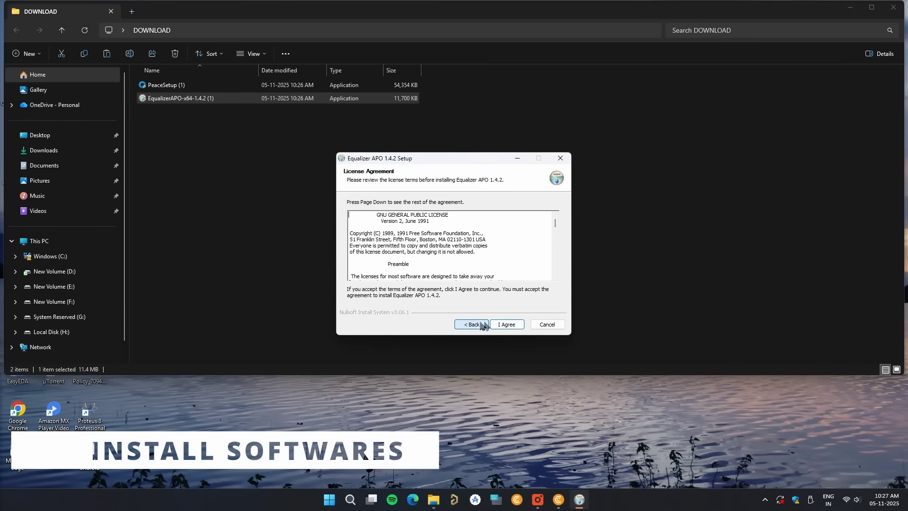
click(512, 326)
click(511, 327)
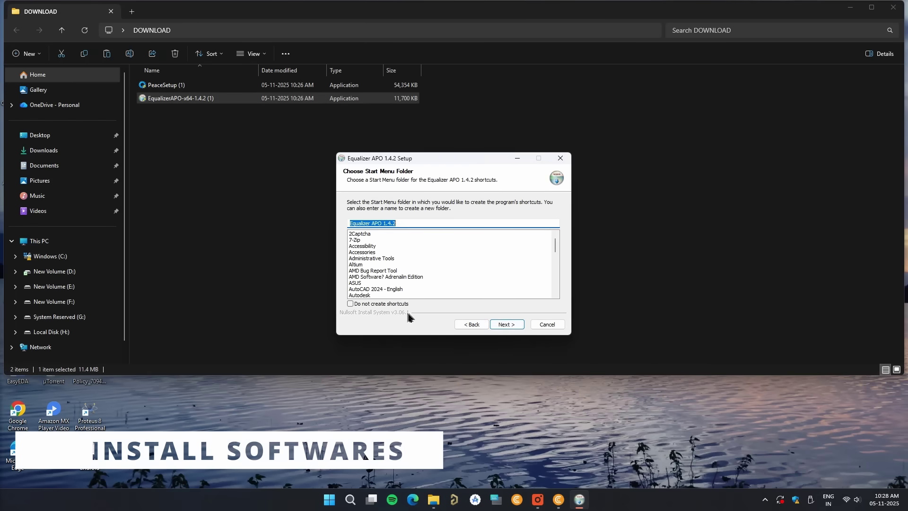
click(503, 326)
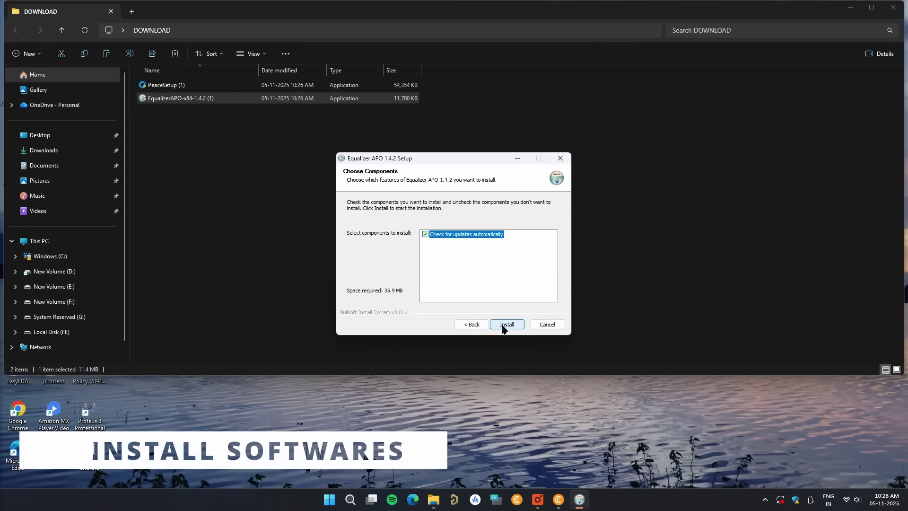
click(503, 326)
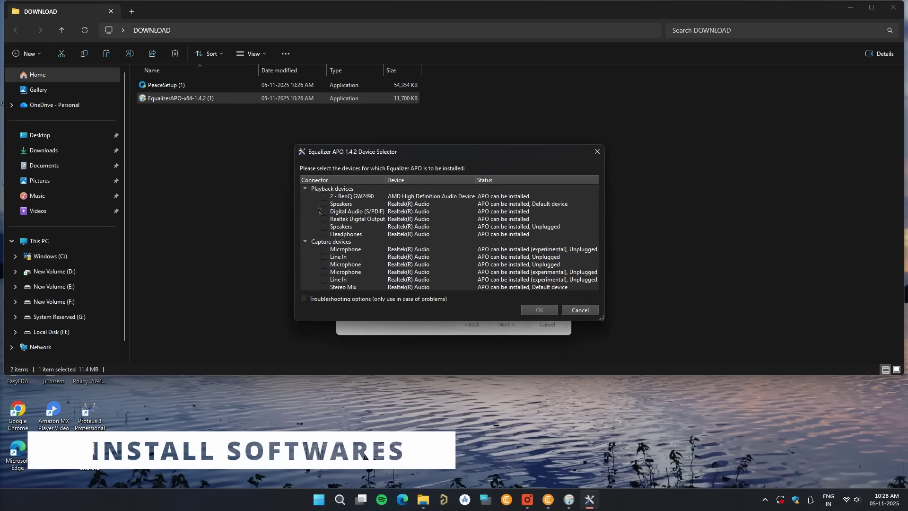
Select all six playback devices for Equalizer APO, from 2 - BenQ GW2490 through Headphones.
click(325, 196)
click(324, 204)
click(325, 212)
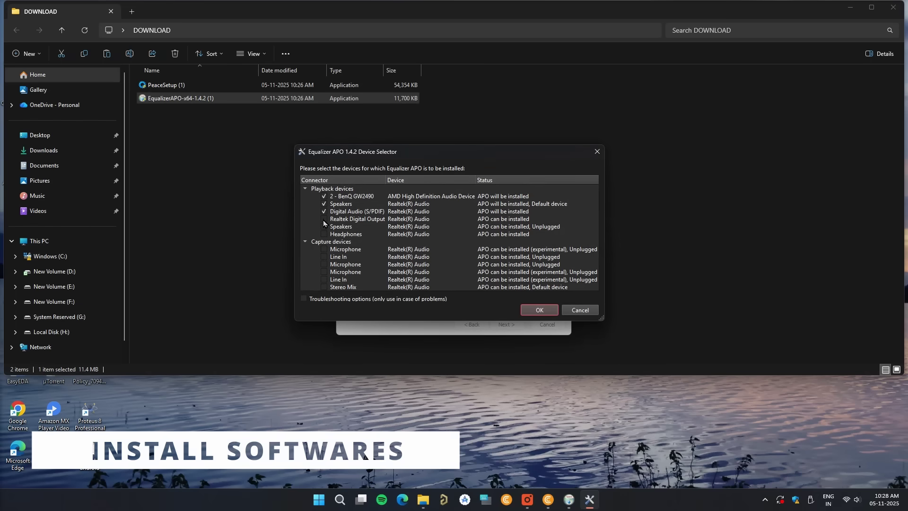
click(323, 219)
click(324, 226)
click(323, 234)
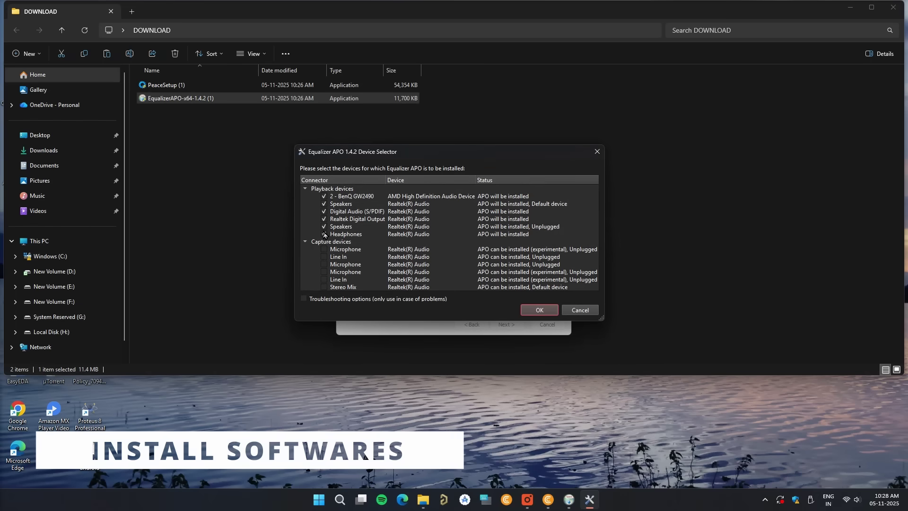
Select all the capture devices for Equalizer APO, including the microphones, line inputs and Stereo Mix.
click(324, 249)
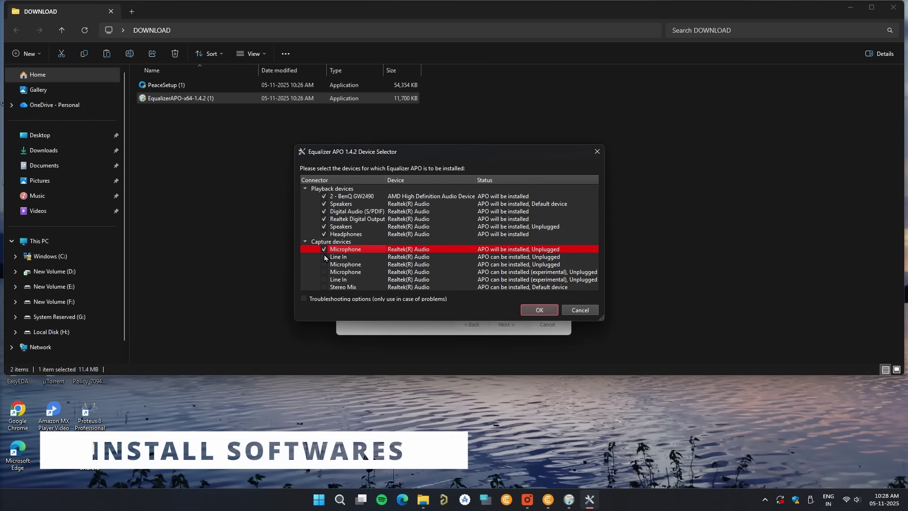
click(324, 257)
click(323, 264)
click(324, 272)
click(323, 279)
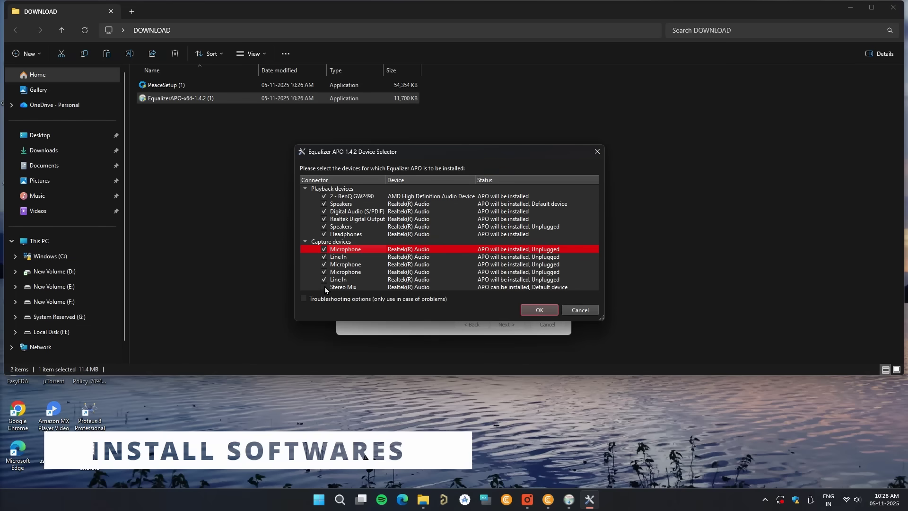
click(325, 287)
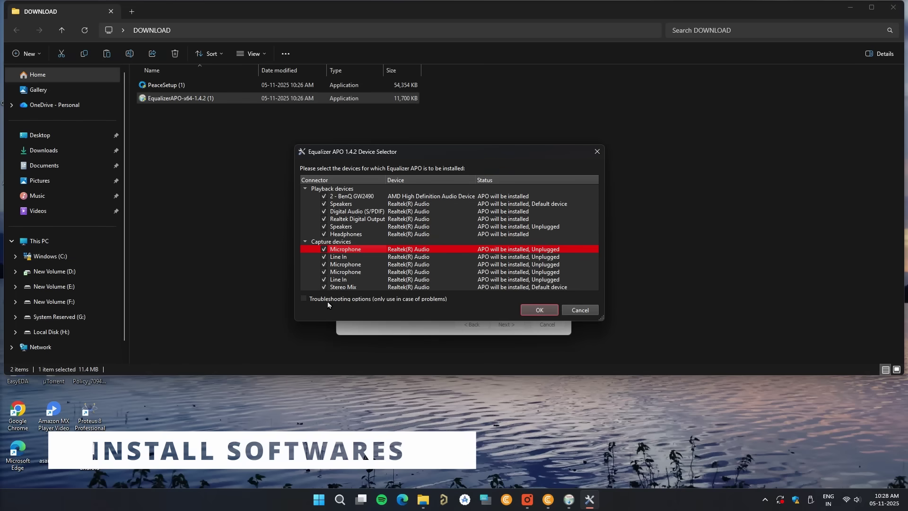
Turn on the troubleshooting options and run the APO installation on the selected devices, dismissing any device errors.
click(326, 300)
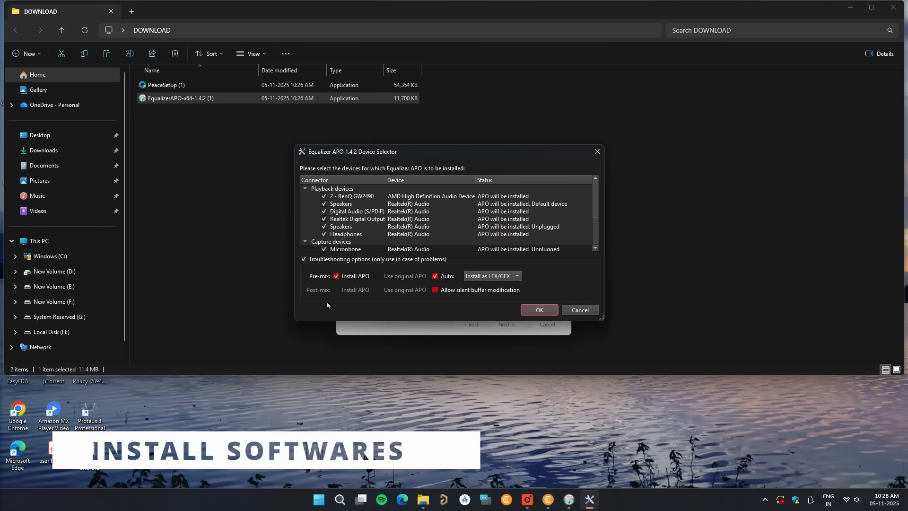
click(539, 310)
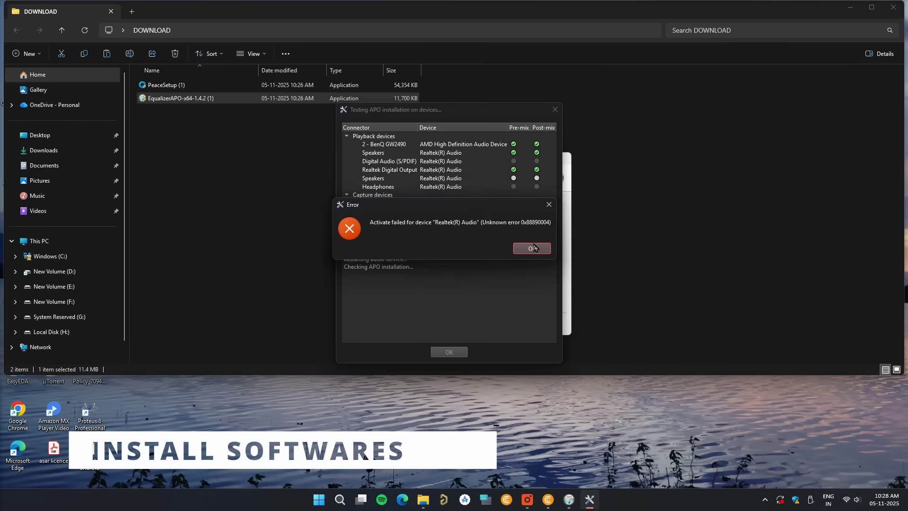
click(534, 248)
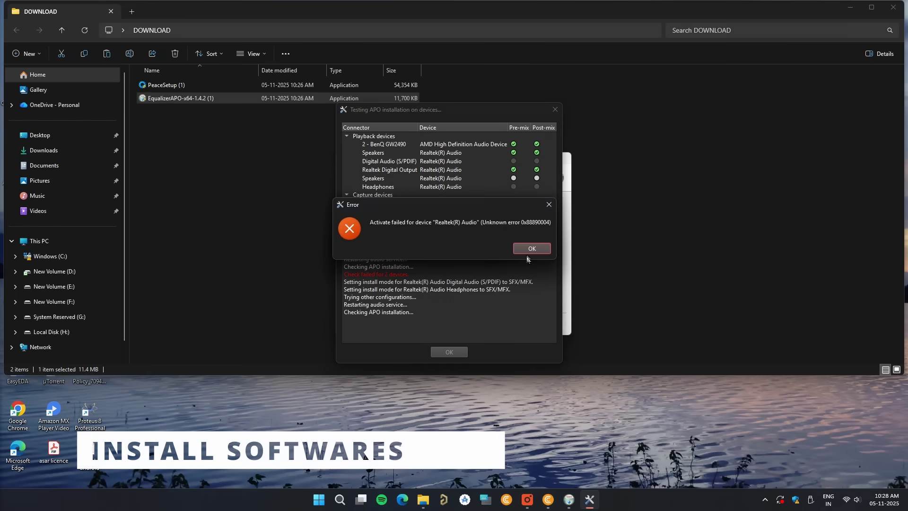
click(531, 249)
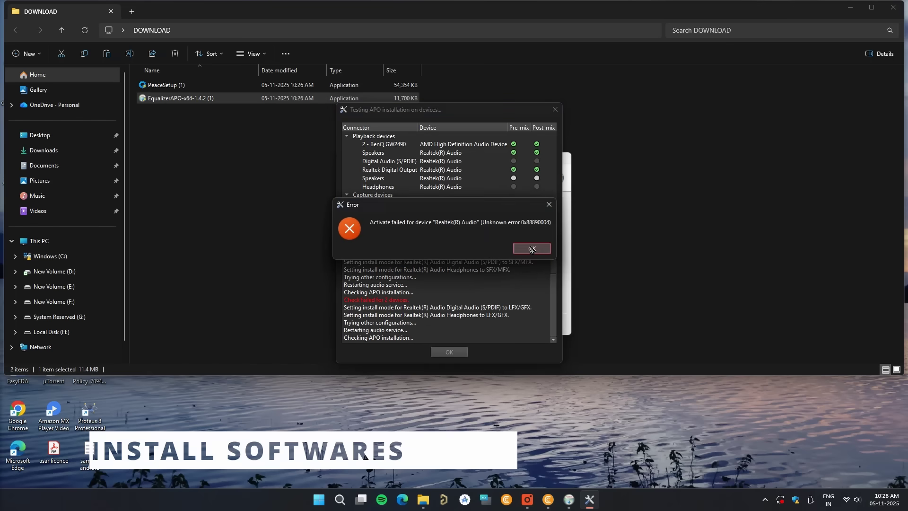
click(531, 249)
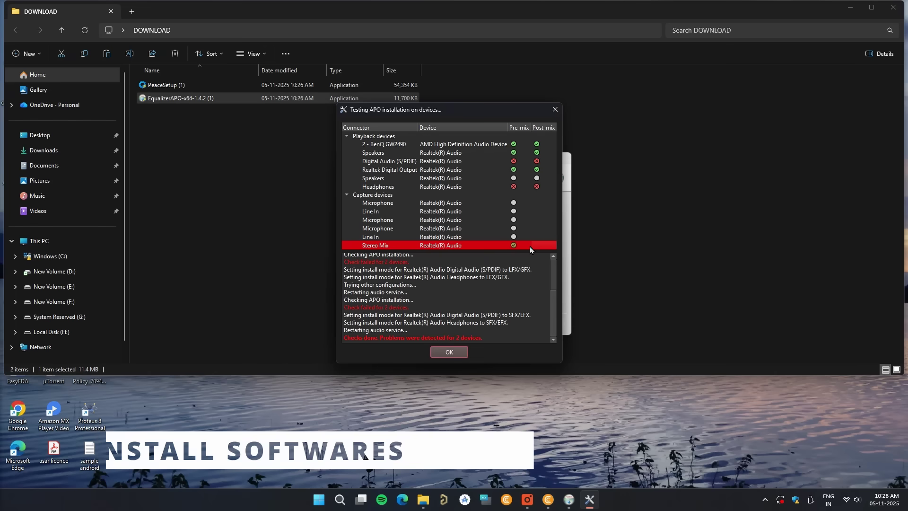
Close the APO device test and finish the Equalizer APO setup.
click(453, 353)
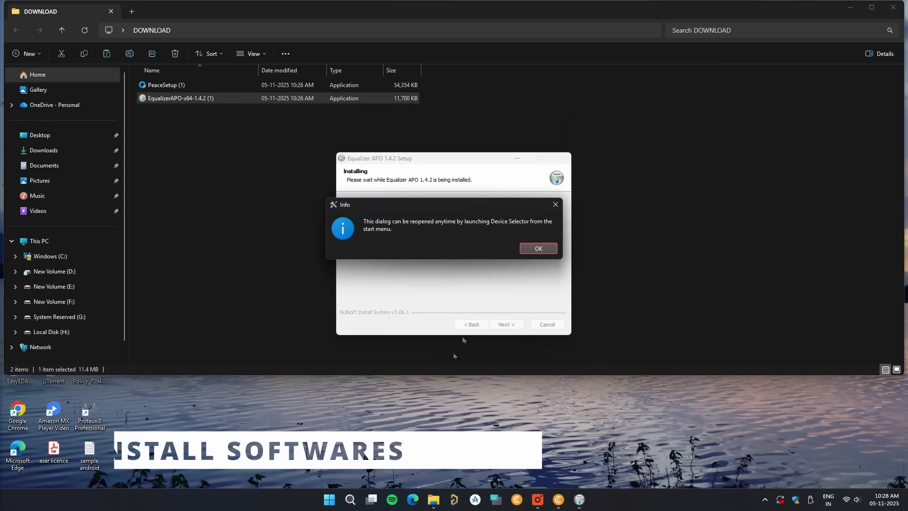
click(527, 251)
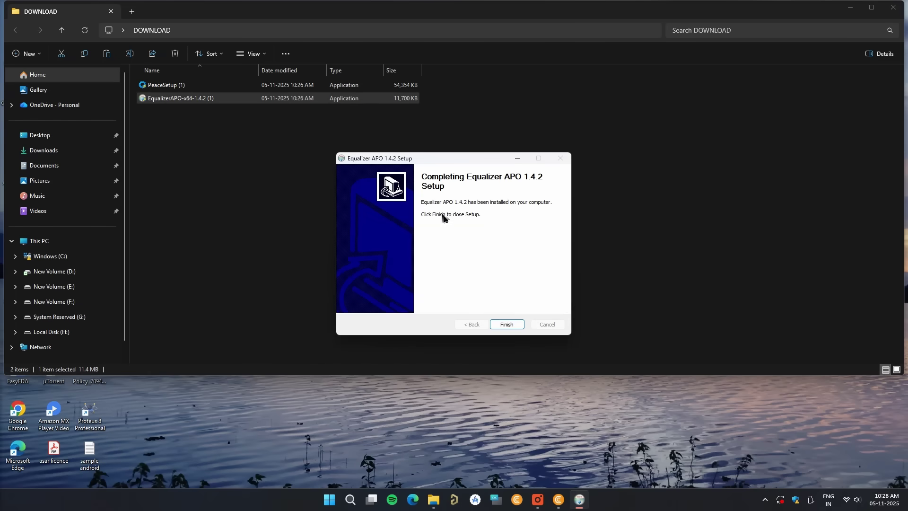
click(508, 324)
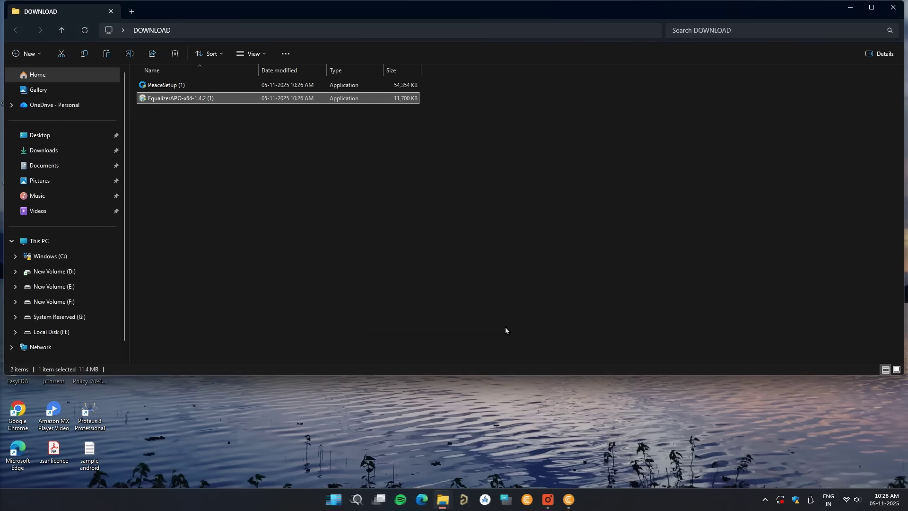
Run PeaceSetup (1) from the DOWNLOAD folder and install Peace version 1.6.9.11 with English as program language.
click(273, 88)
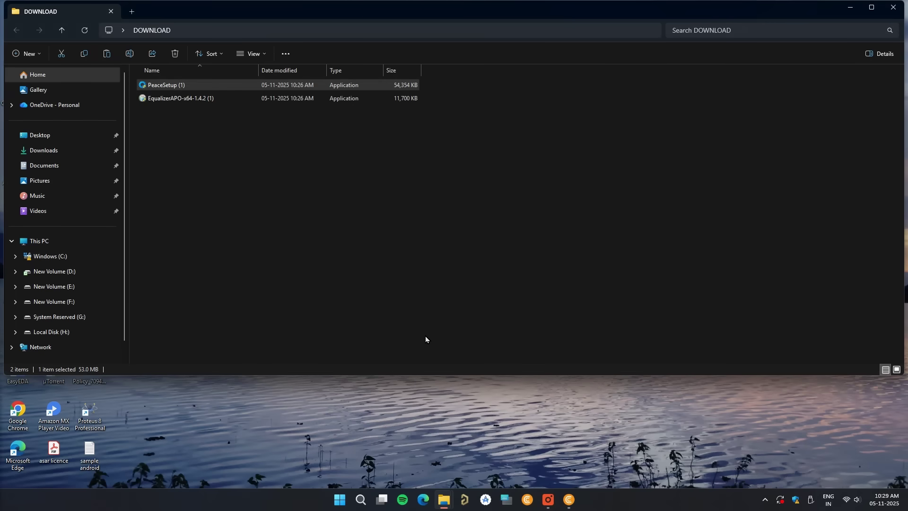
click(341, 290)
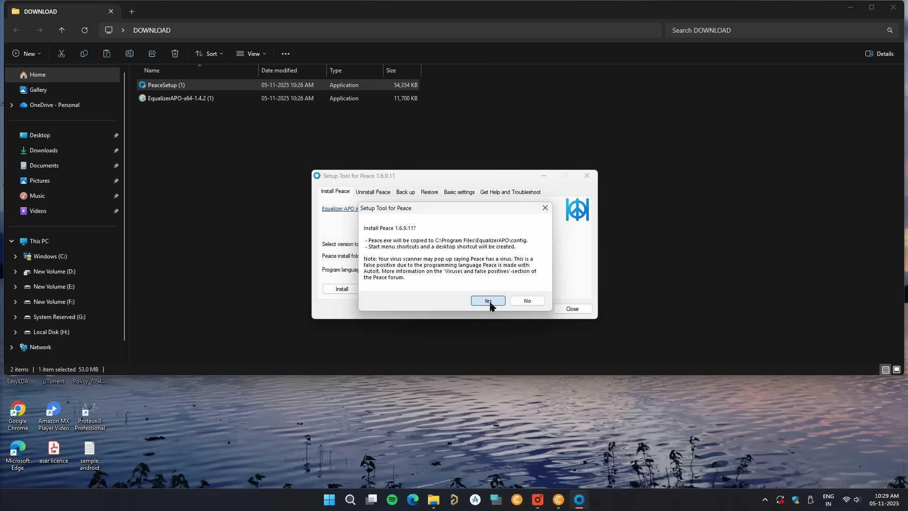
click(490, 305)
click(468, 274)
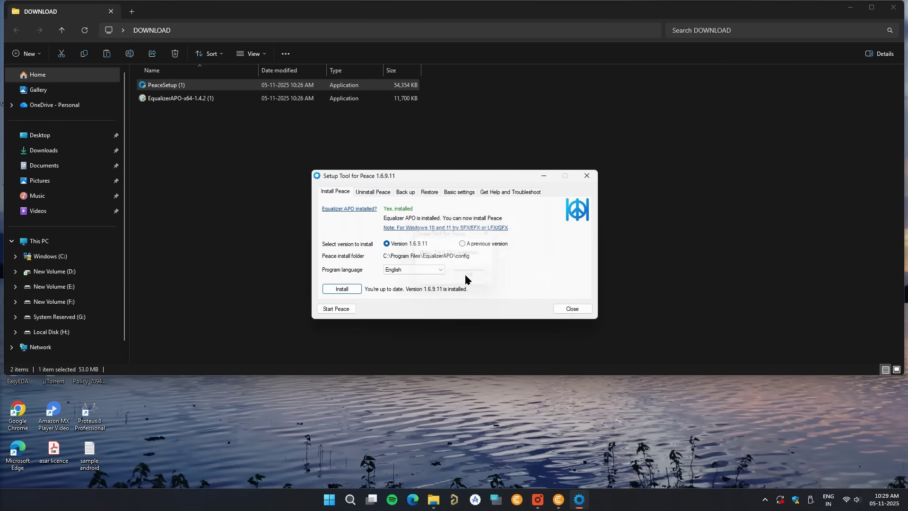
Start Peace, stop the interface selection from showing at startup and choose the full interface.
click(337, 311)
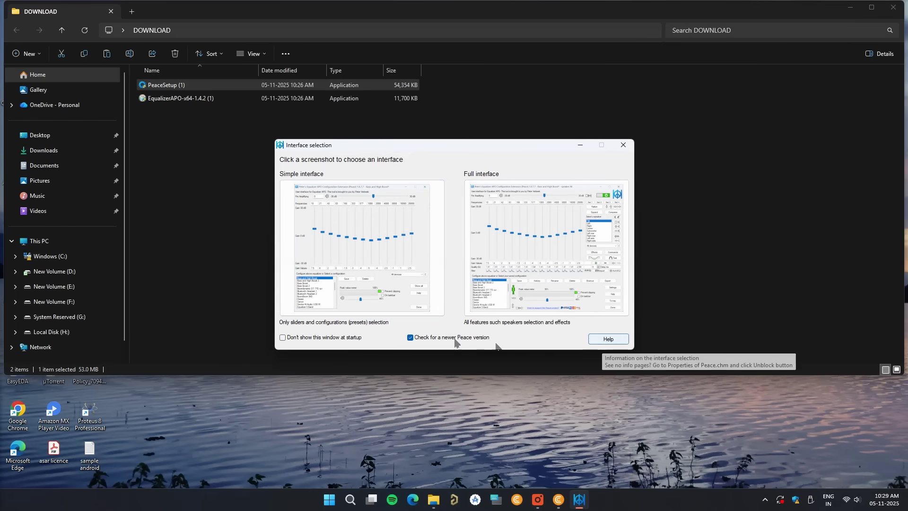
click(323, 340)
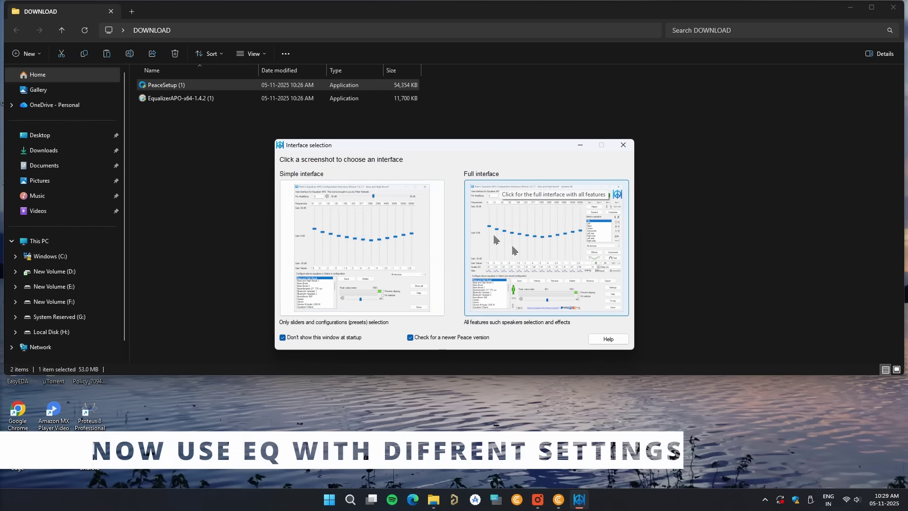
click(525, 262)
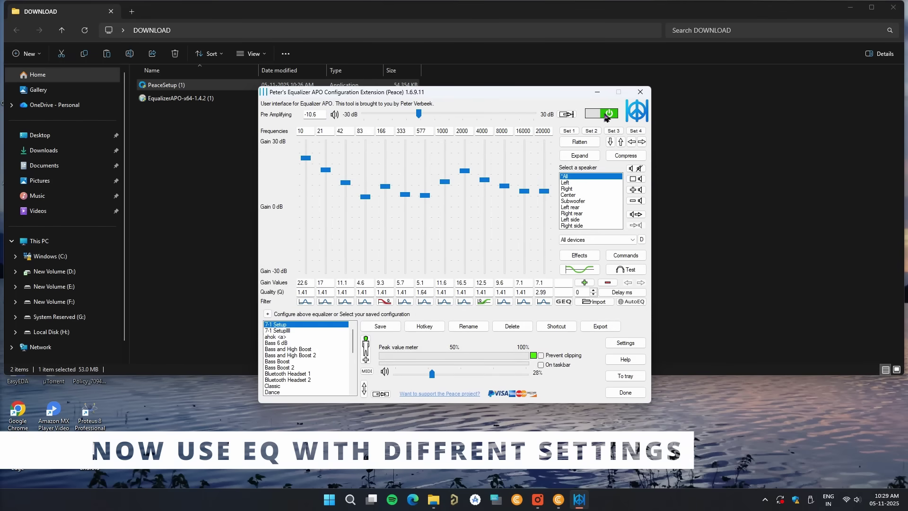
Examine the peak value meters of all channels and the Effects panel with its channel routing details, closing each.
click(456, 359)
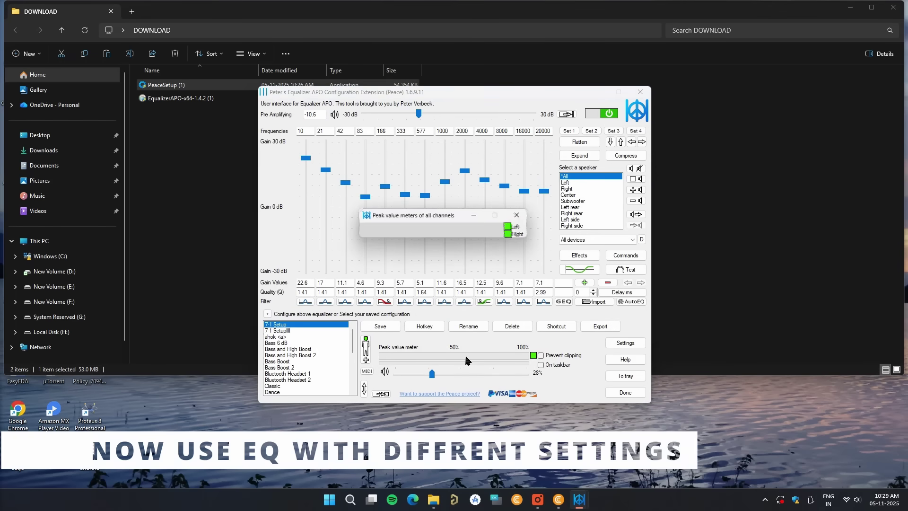
click(472, 215)
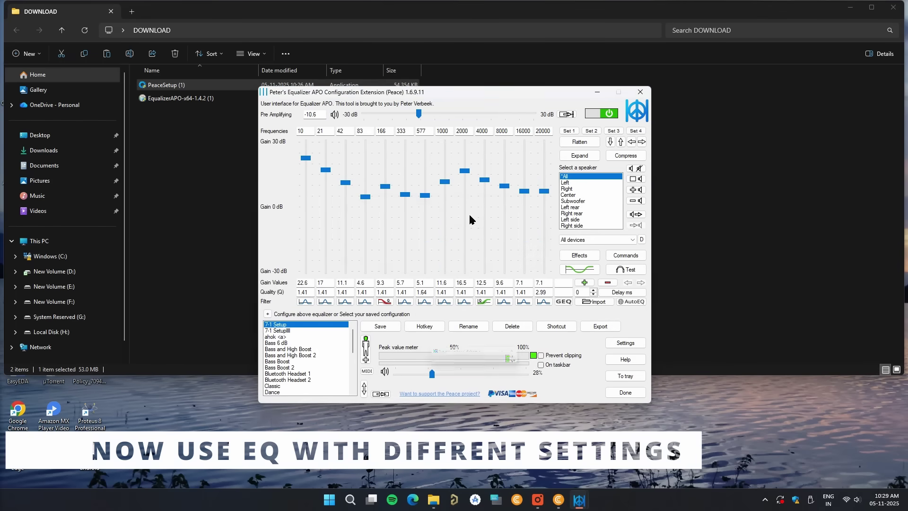
click(587, 260)
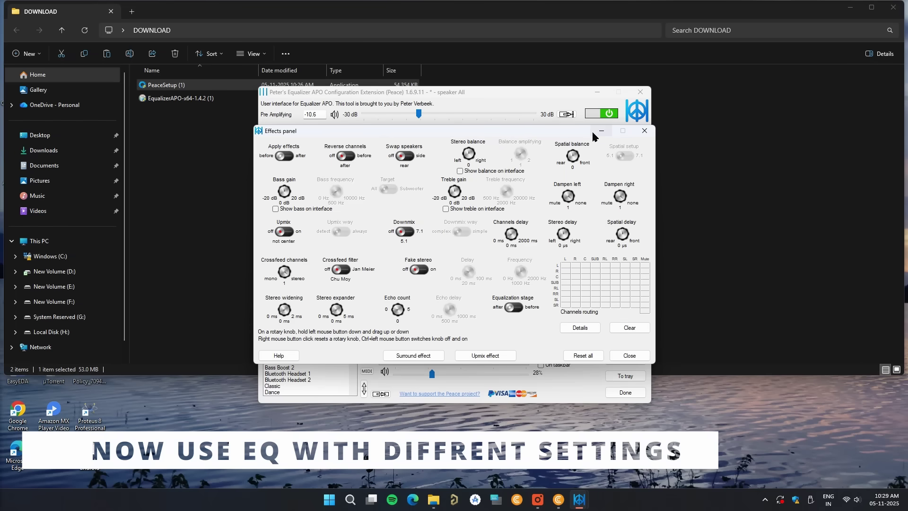
click(582, 328)
click(552, 178)
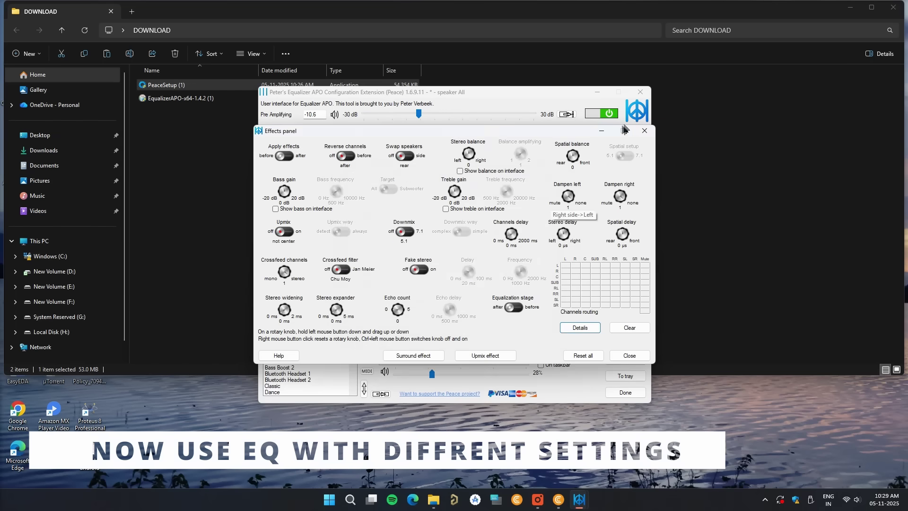
click(648, 131)
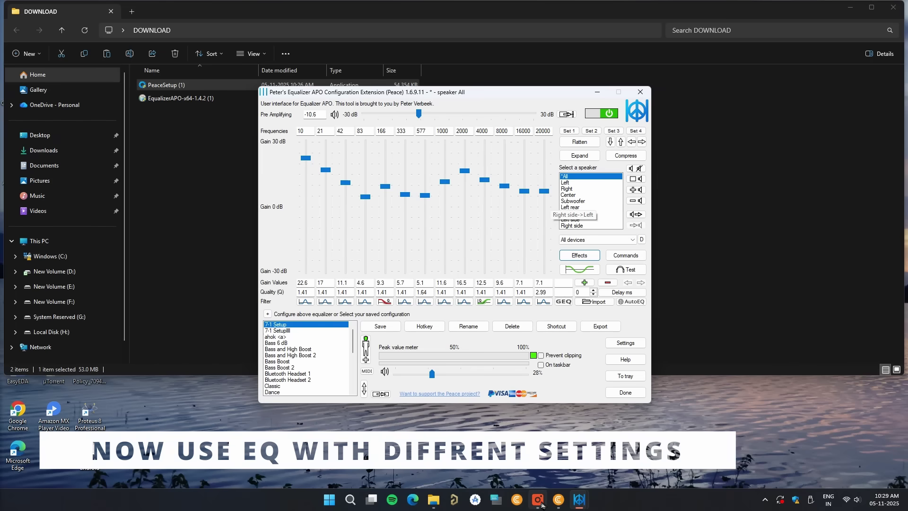
Open Spotify and move the Peace window aside so that it mostly clears the music player.
mouse_move(555, 503)
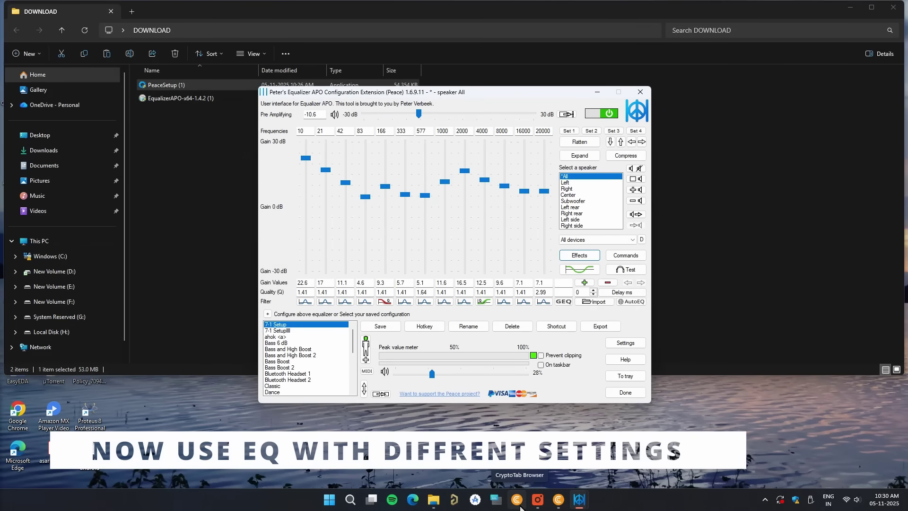
click(402, 506)
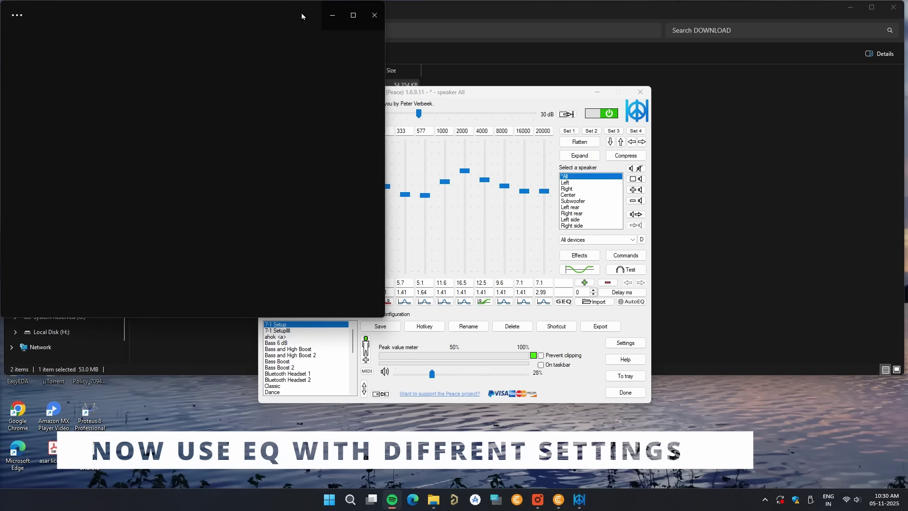
drag(510, 95, 581, 50)
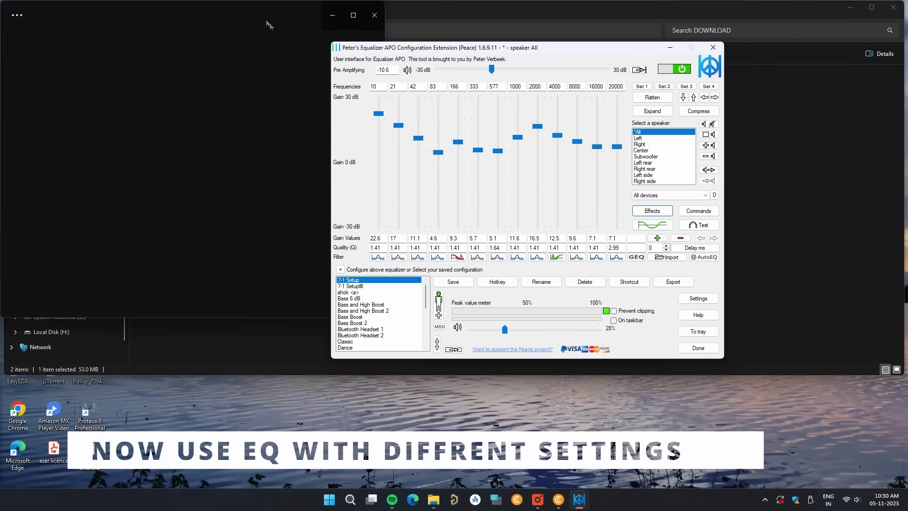
click(245, 11)
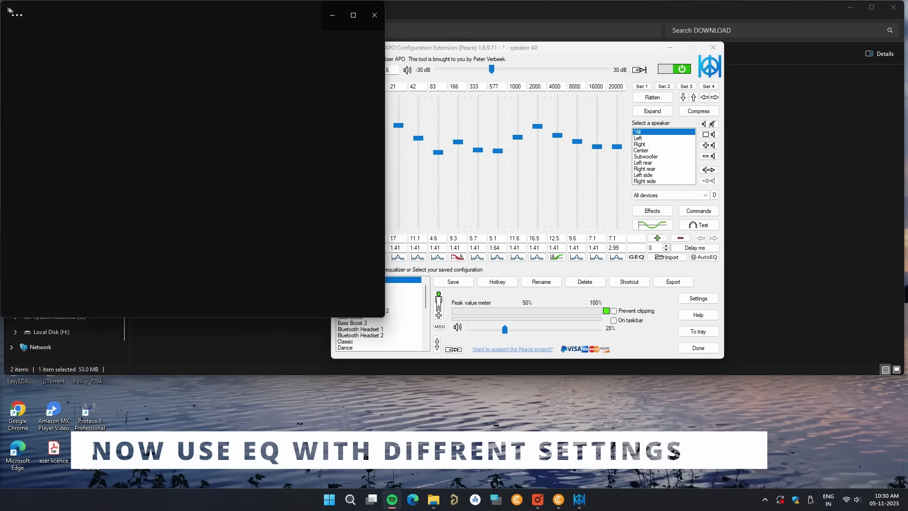
click(447, 39)
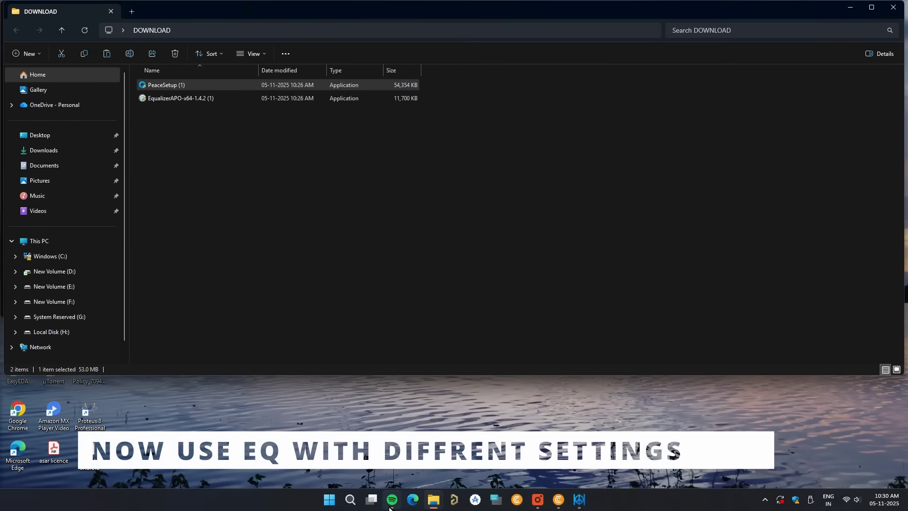
click(392, 500)
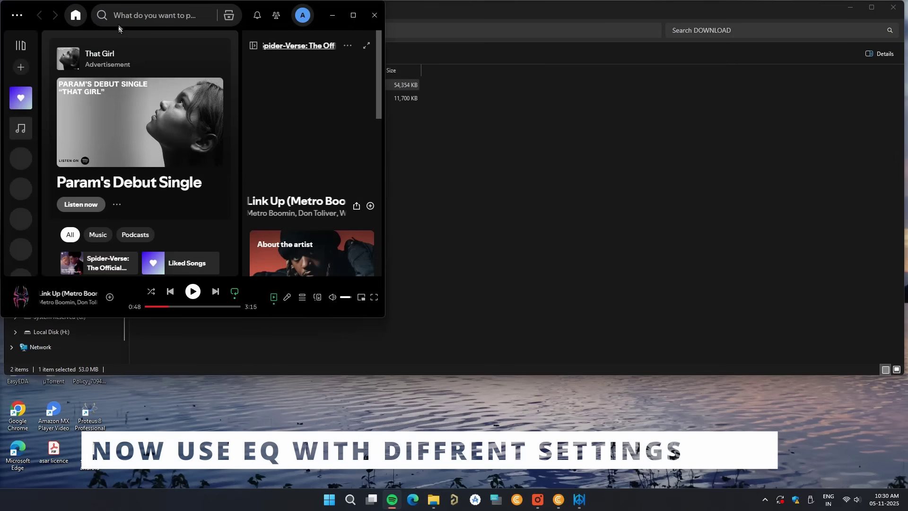
Search Spotify for "NCS" and play the song Mortals by Warriyo.
click(133, 14)
text(NCS)
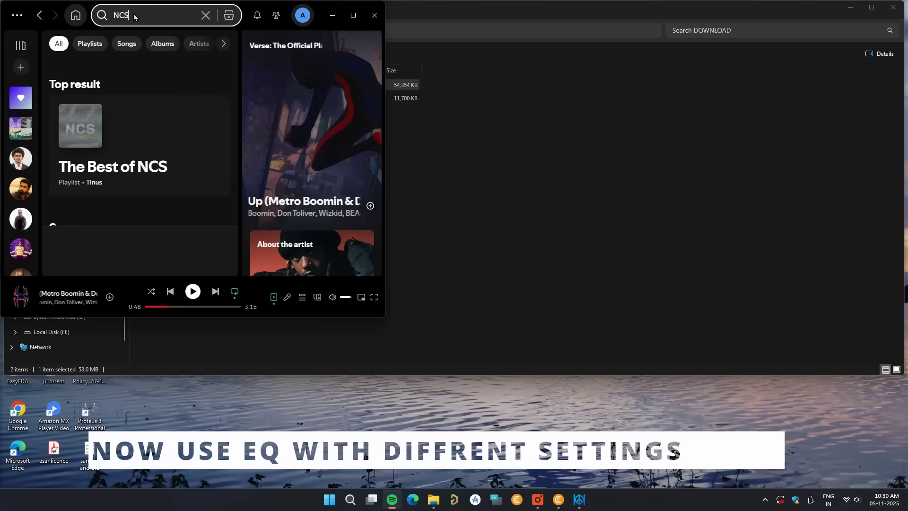
scroll(119, 161, down, 2)
scroll(119, 163, down, 1)
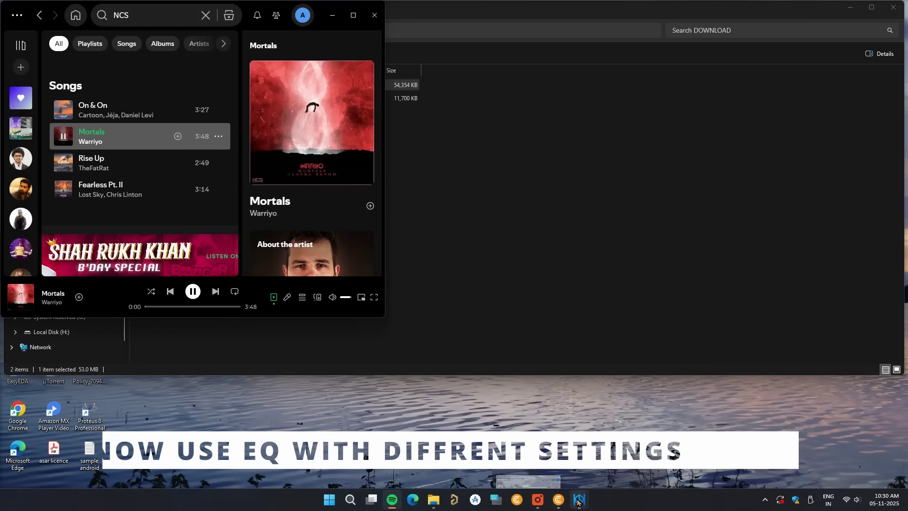
Switch back to the main Peace window and raise the playback volume to 65%.
mouse_move(579, 499)
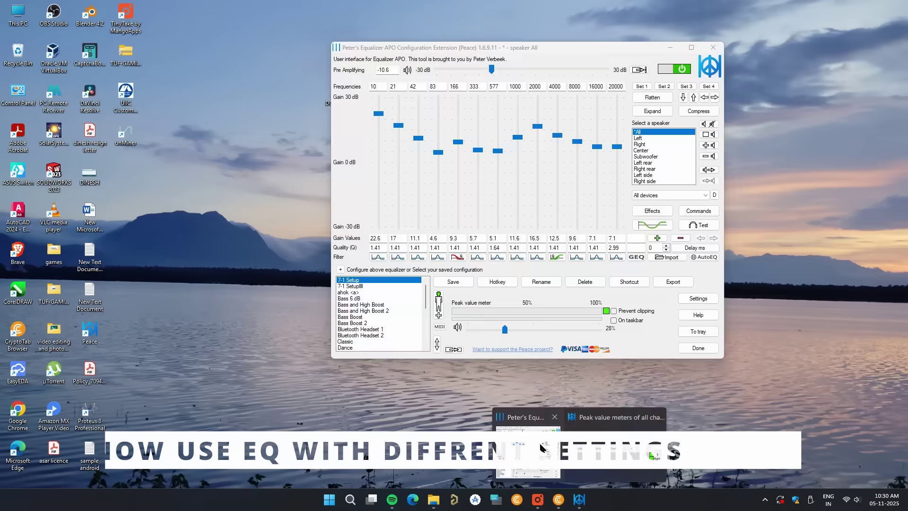
click(541, 447)
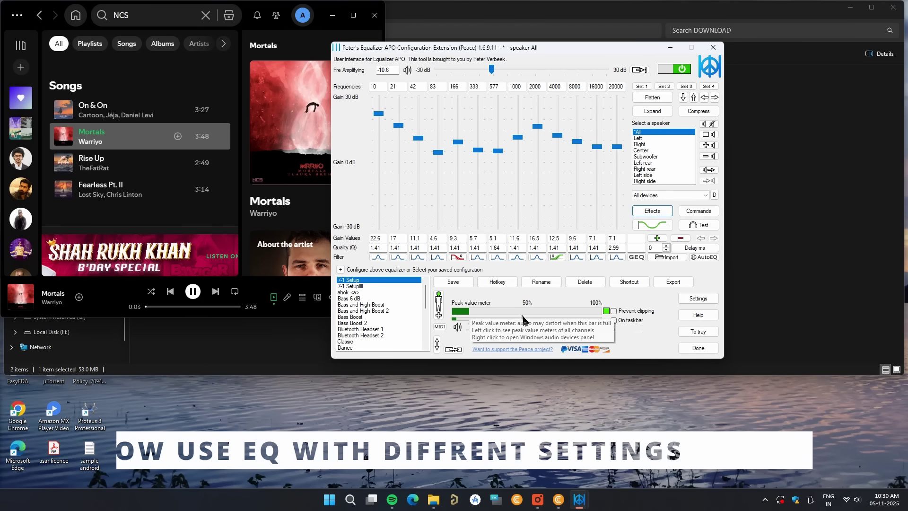
drag(505, 329, 565, 337)
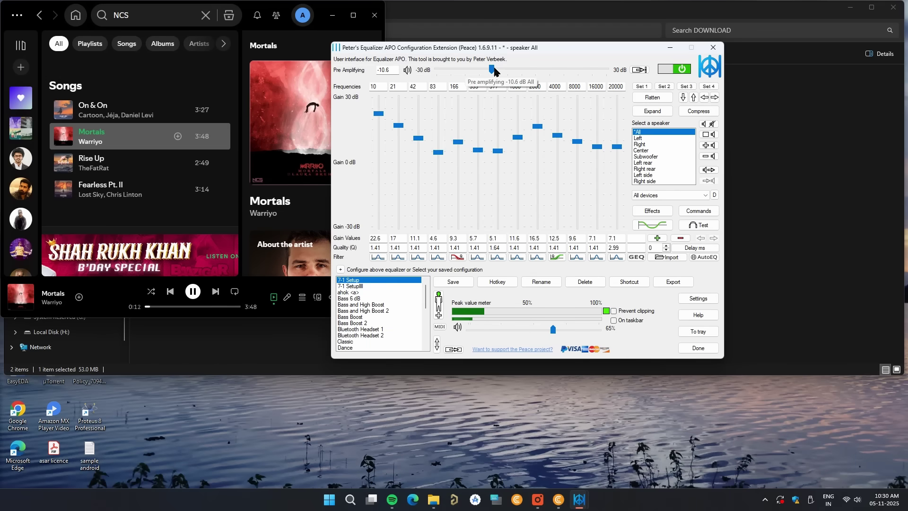
Try pre-amplification for all speakers at 5.4 dB and 3.4 dB, and set it to -13.6 dB.
drag(494, 70, 538, 72)
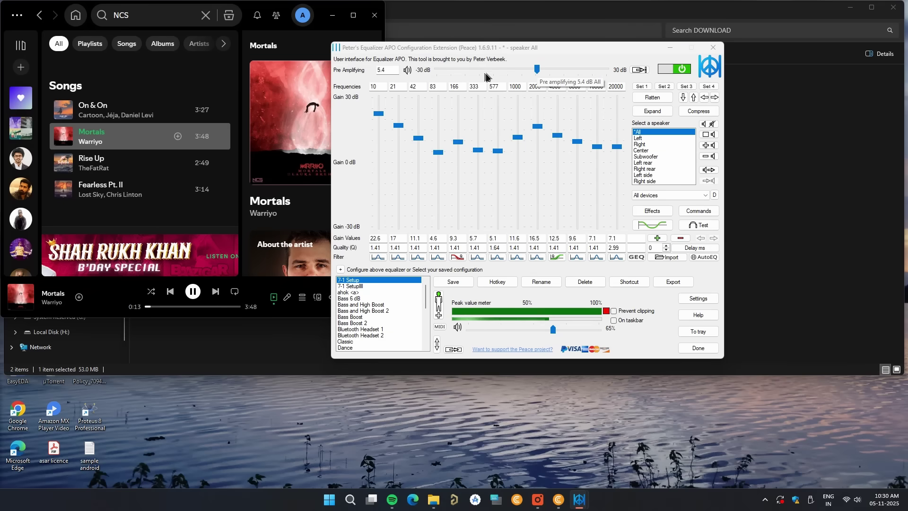
click(483, 68)
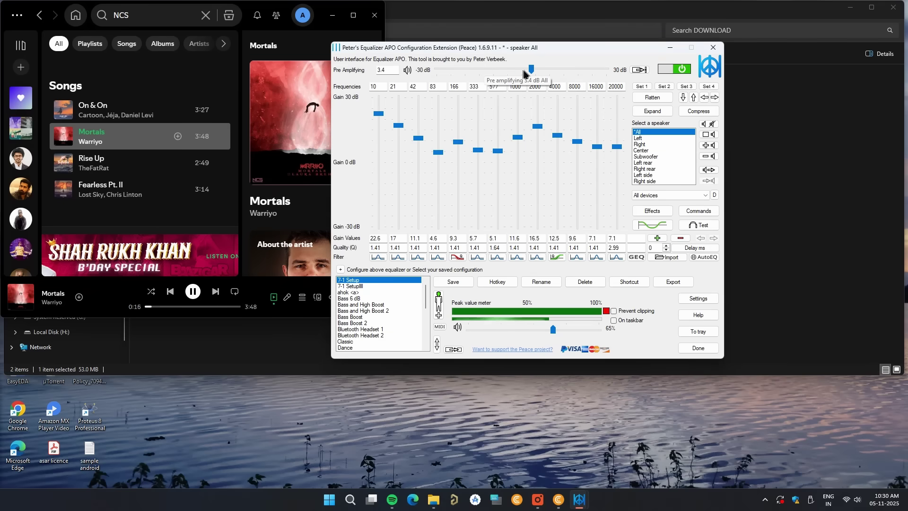
drag(530, 71, 484, 71)
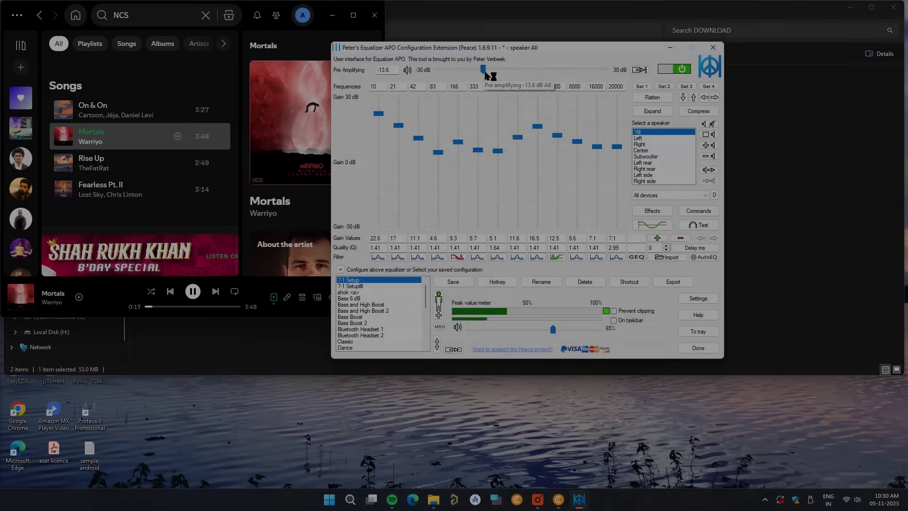